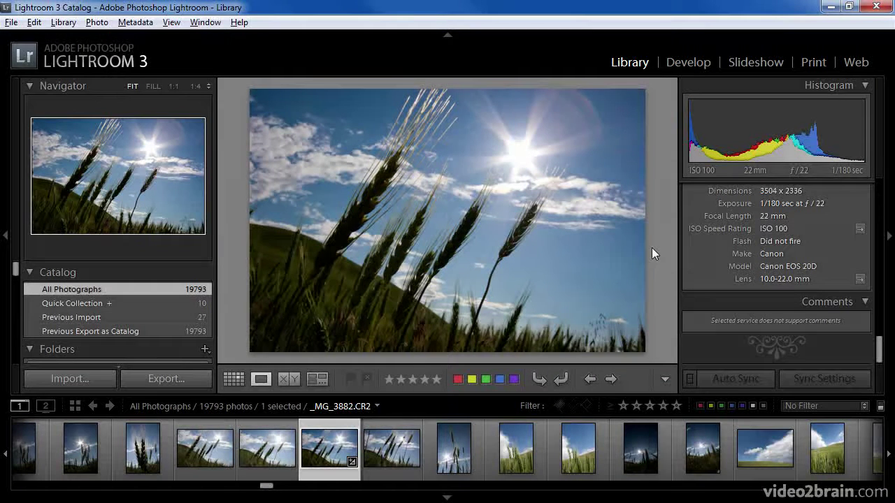
Show the Library Filter bar and enable library filters for the catalog.
left_click(172, 22)
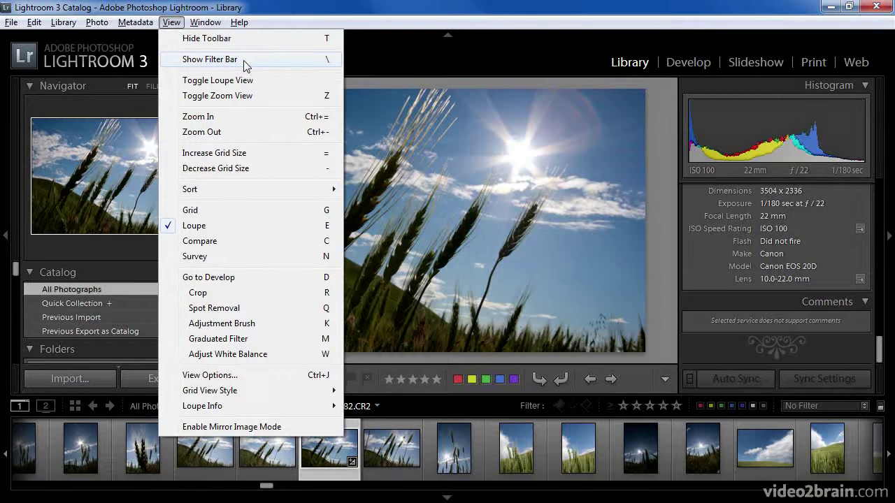
left_click(321, 60)
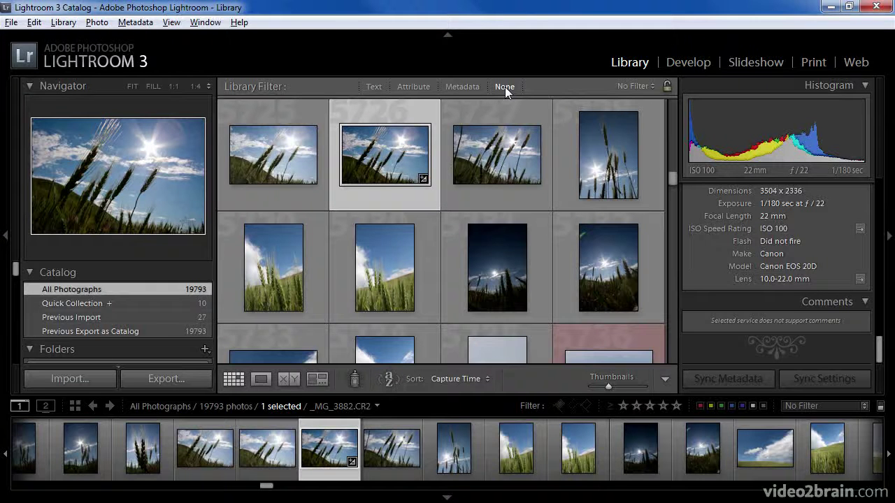
left_click(12, 23)
mouse_move(224, 353)
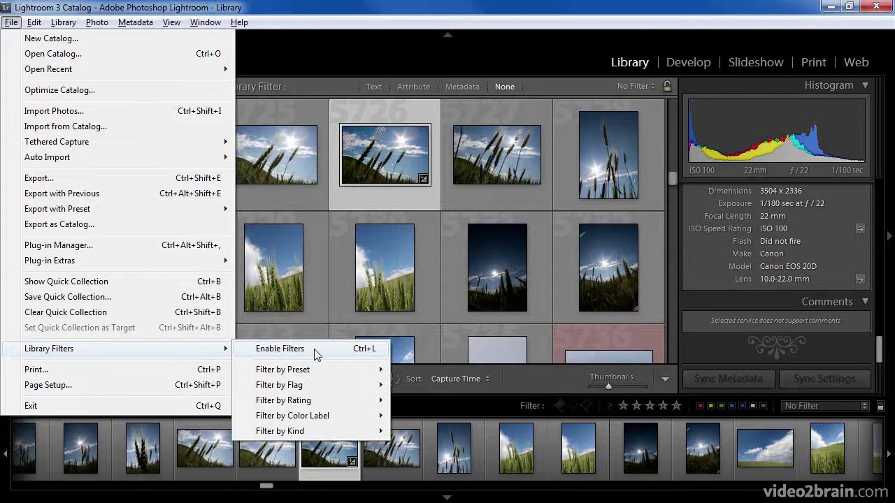
left_click(314, 350)
Filter all photographs by the Red color label.
left_click(12, 22)
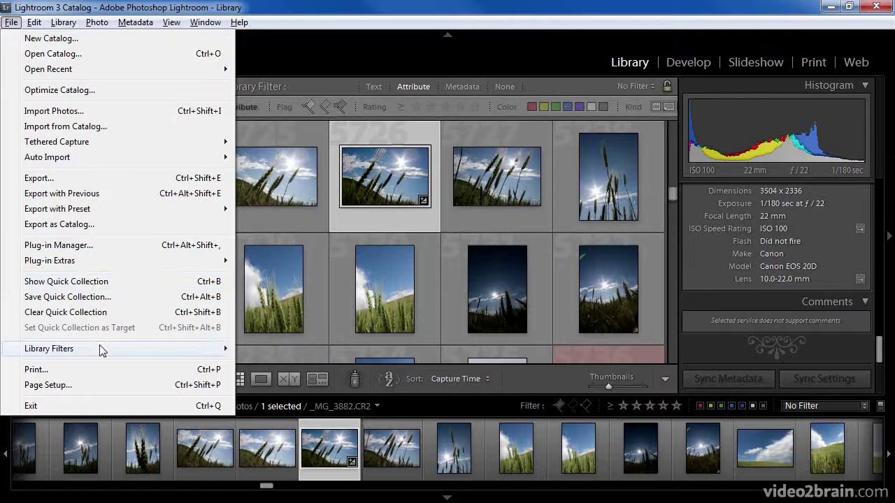
mouse_move(91, 349)
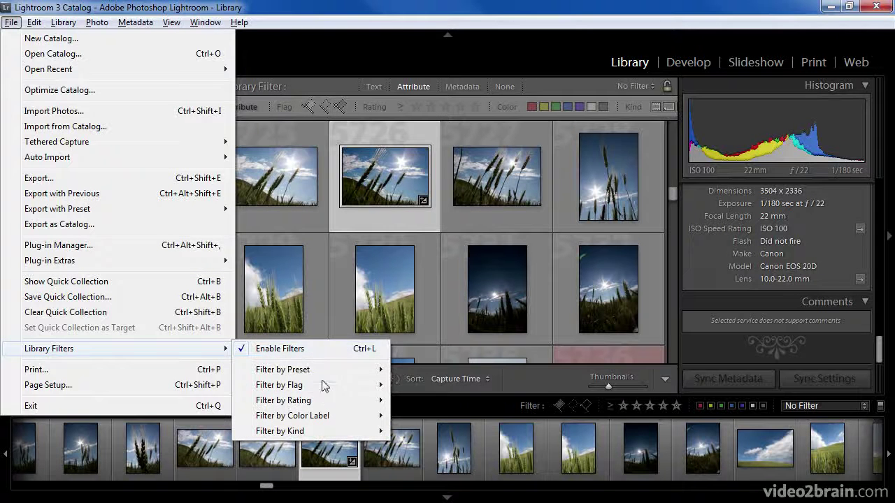
mouse_move(332, 402)
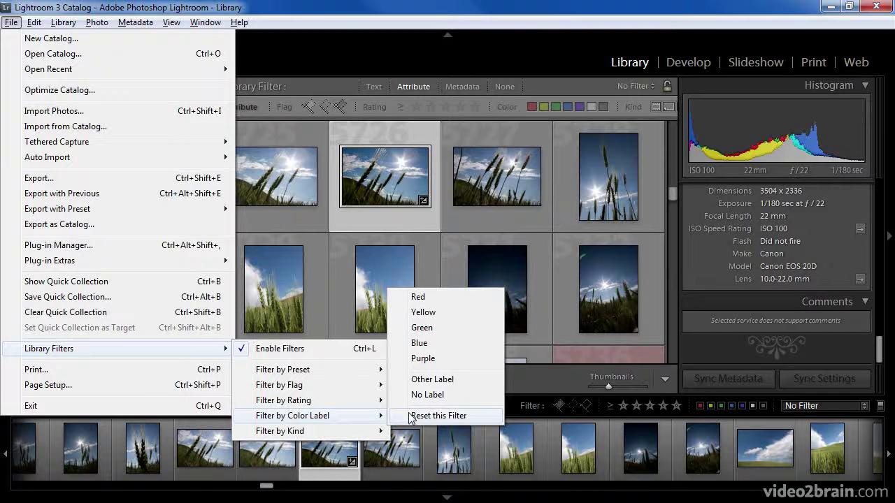
left_click(441, 299)
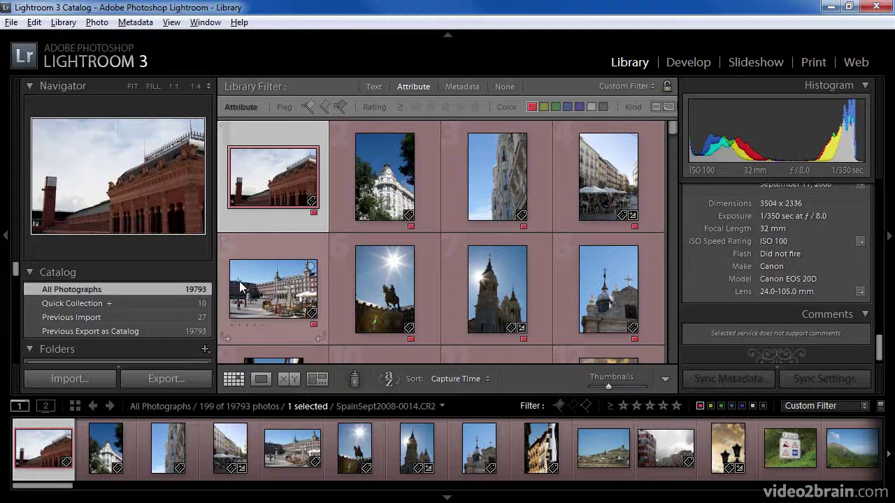
Switch to the Quick Collection and back to All Photographs, and re-enable the library filters.
left_click(85, 302)
left_click(88, 292)
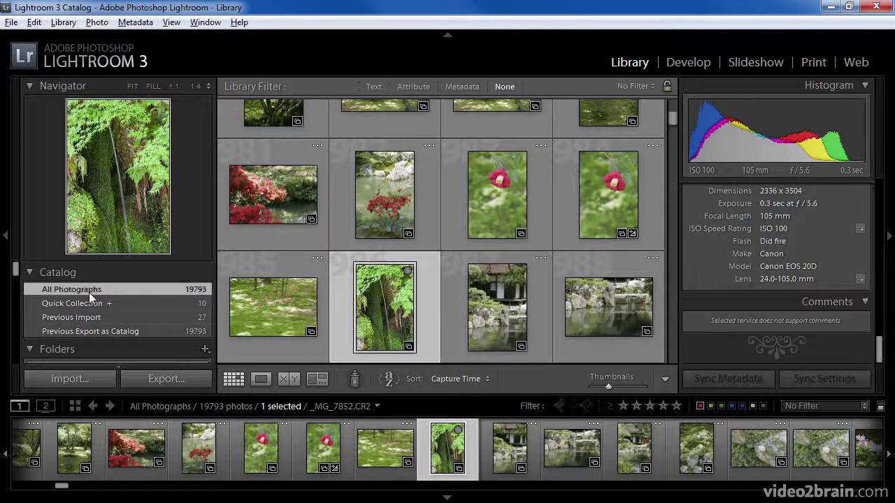
left_click(10, 23)
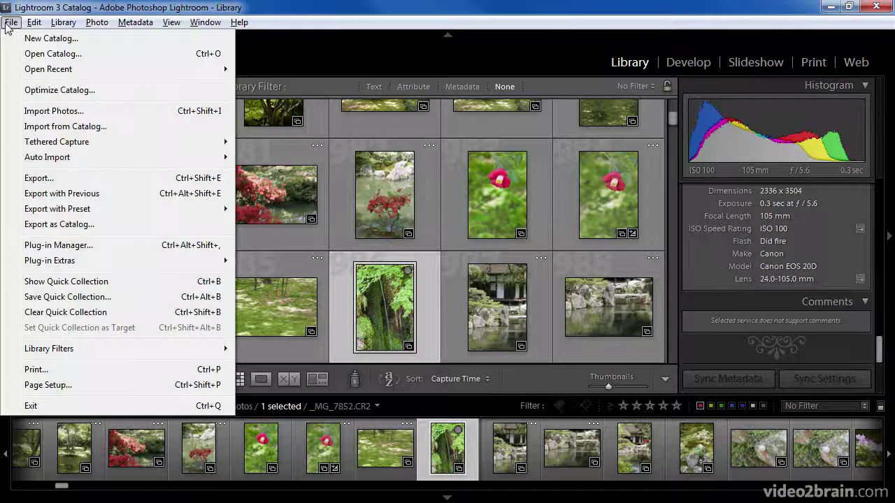
mouse_move(124, 350)
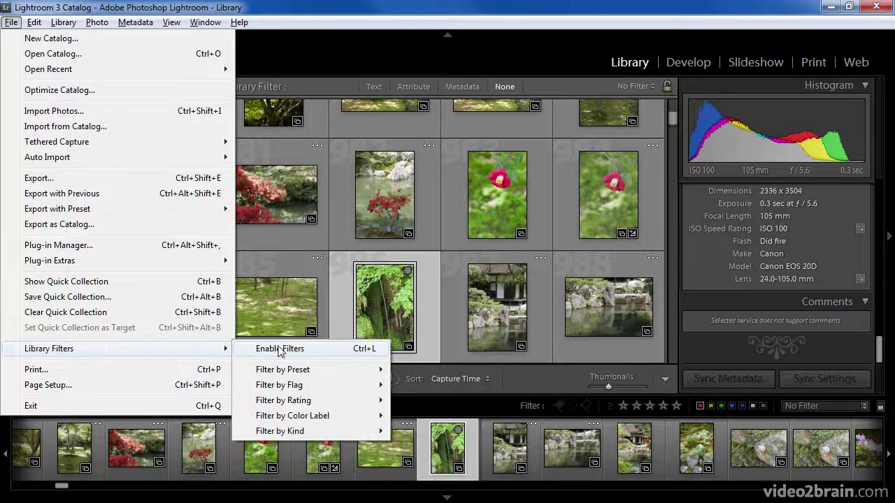
left_click(277, 349)
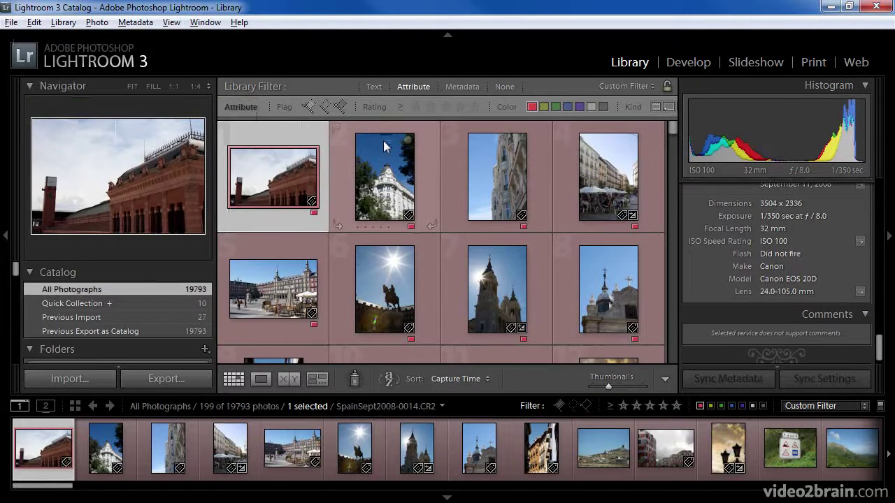
Lock the Red label filter and test it by switching to the Quick Collection and back to All Photographs.
mouse_move(383, 141)
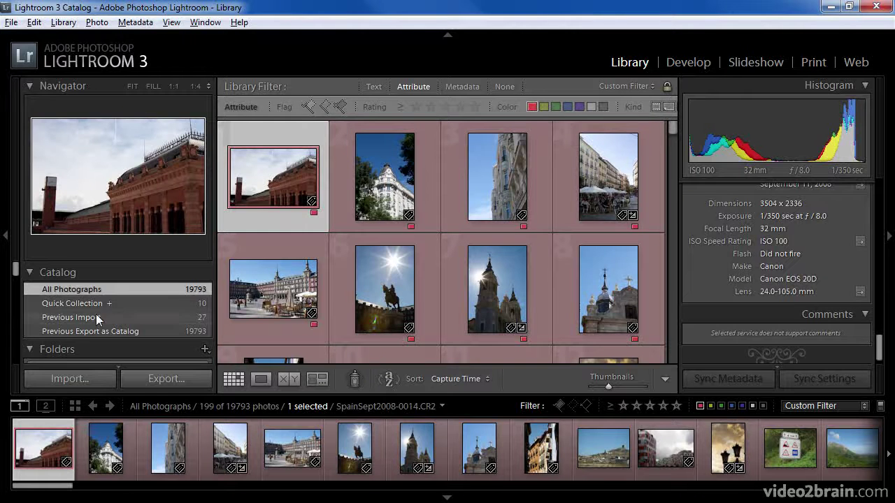
left_click(109, 302)
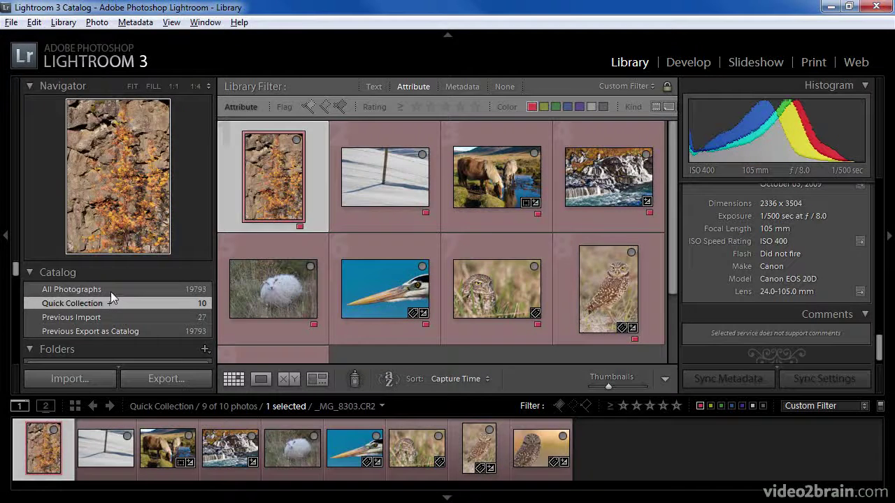
left_click(110, 290)
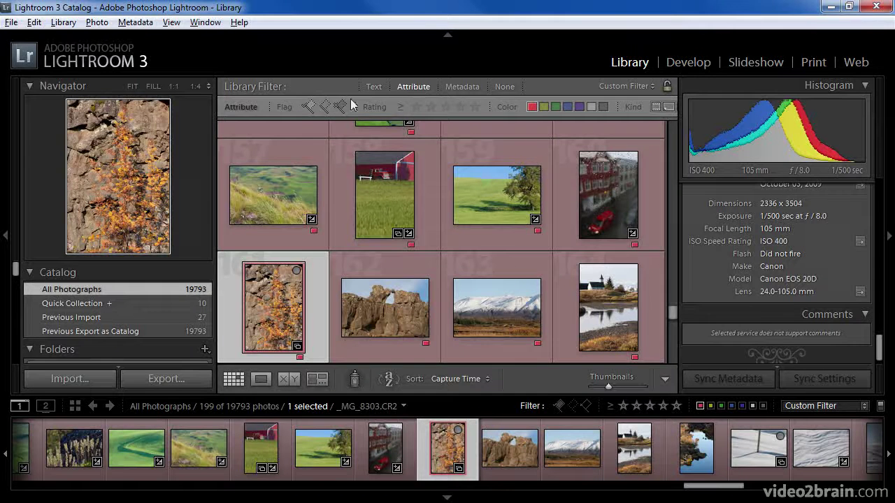
Add the flagged-only criterion to the attribute filter and remove the Red color label criterion.
left_click(309, 107)
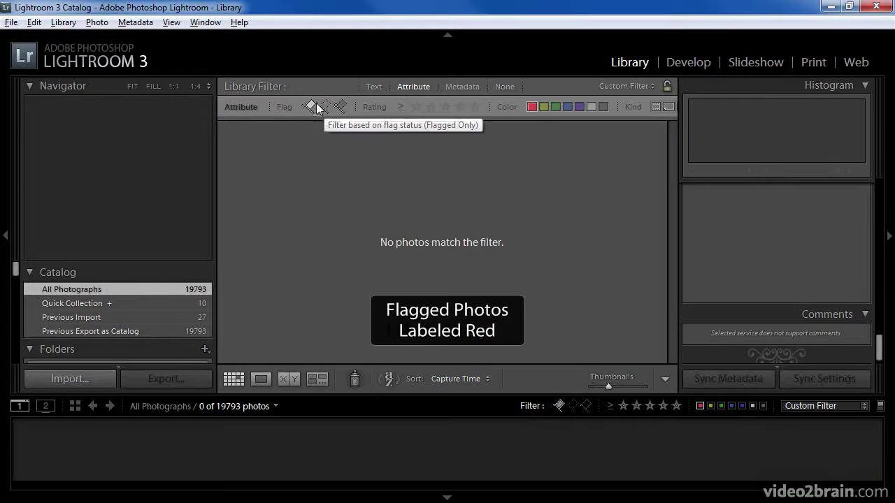
left_click(532, 106)
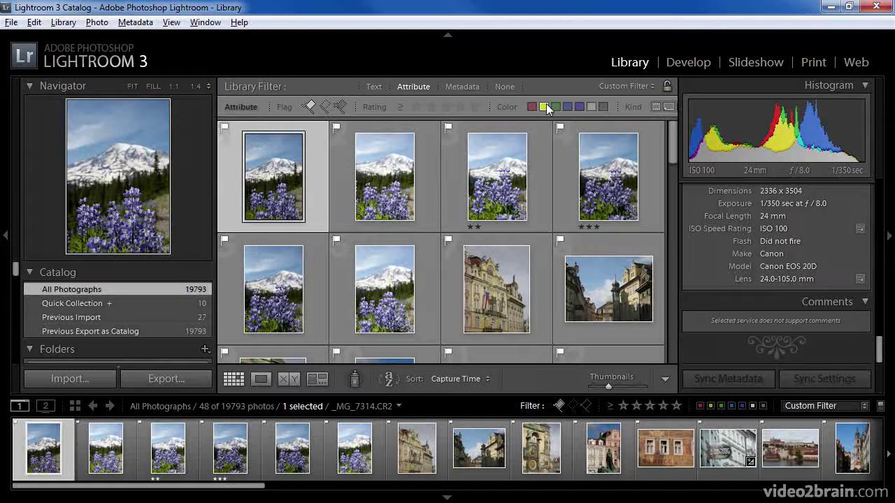
Replace the Attribute filter with a Text filter set to Any Searchable Field and Contains All.
left_click(375, 86, "shift")
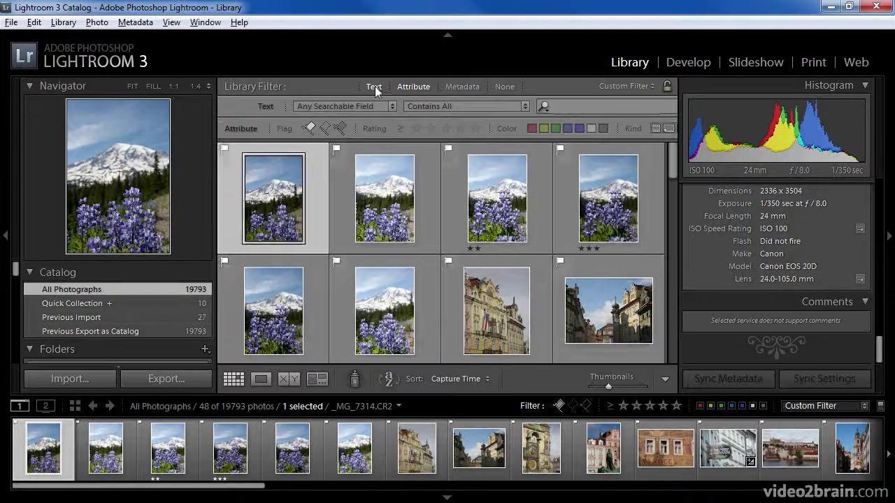
left_click(414, 86, "shift")
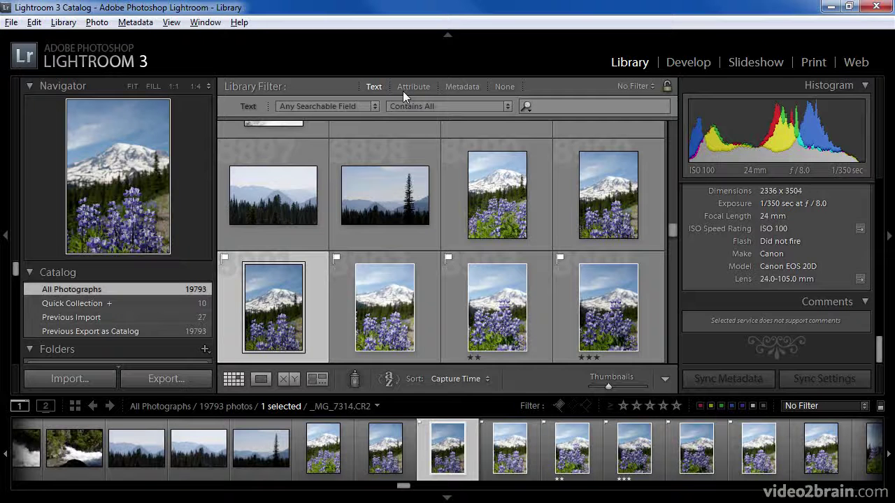
left_click(374, 106)
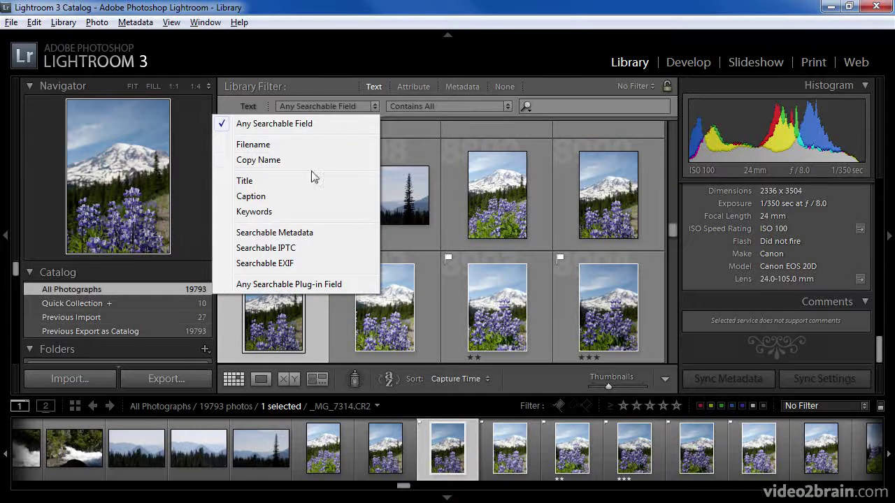
left_click(301, 124)
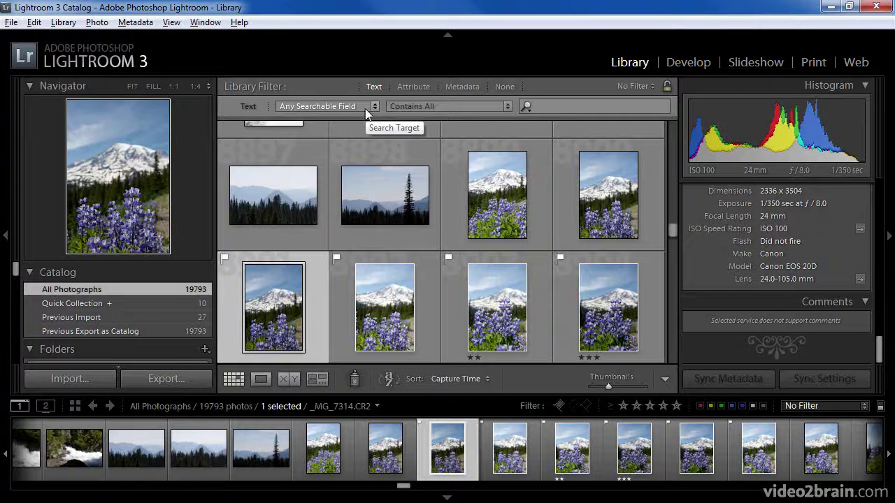
left_click(508, 106)
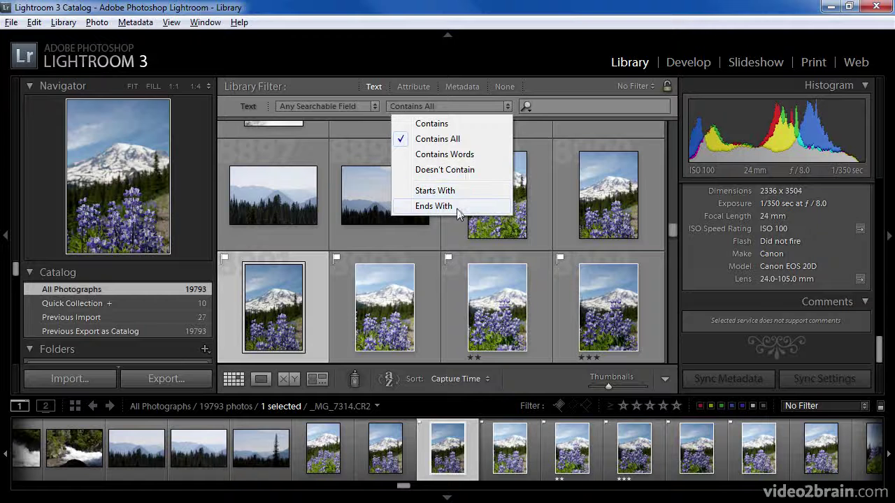
left_click(458, 139)
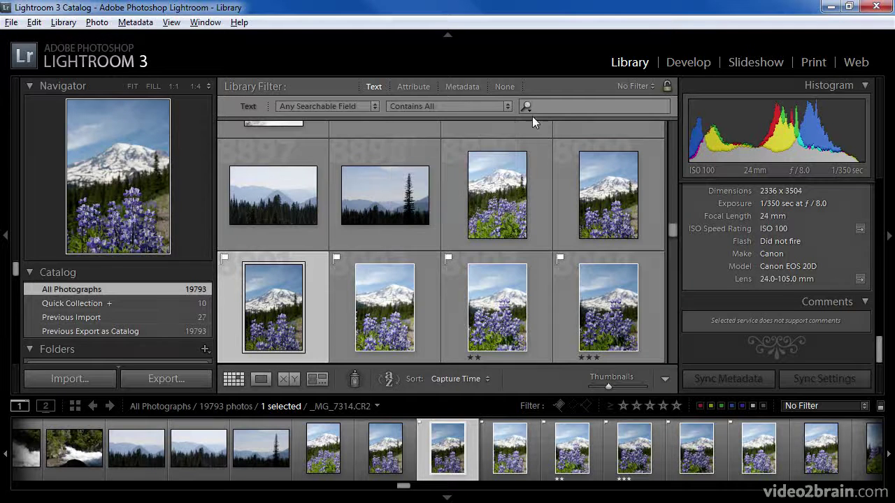
Search the photos for the text "bird", browse the matches, and clear the search text.
left_click(547, 106)
type("bird")
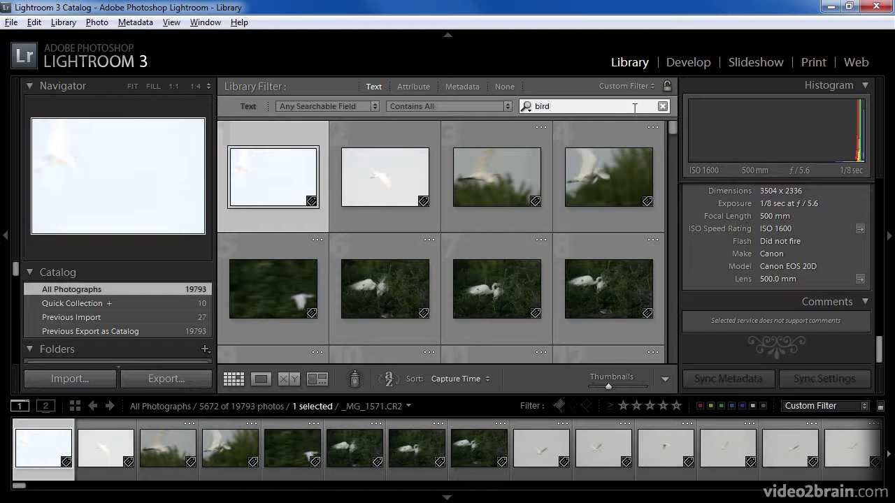
left_click_drag(674, 128, 675, 138)
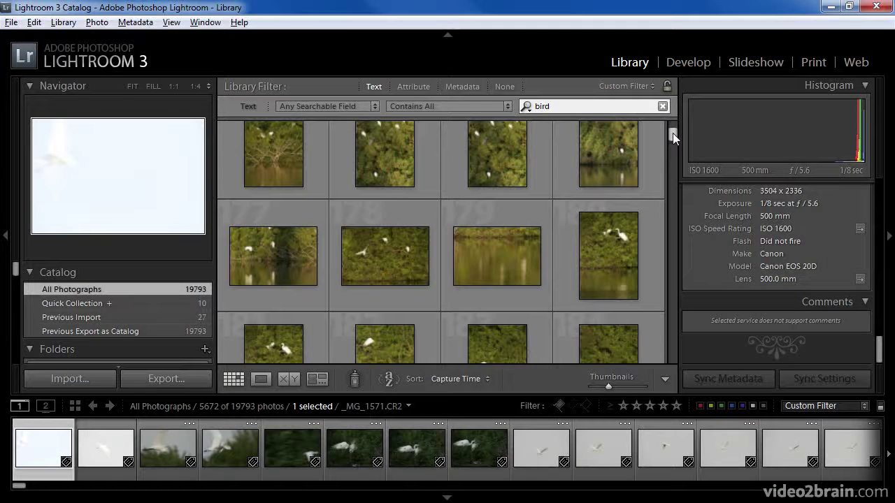
left_click(662, 106)
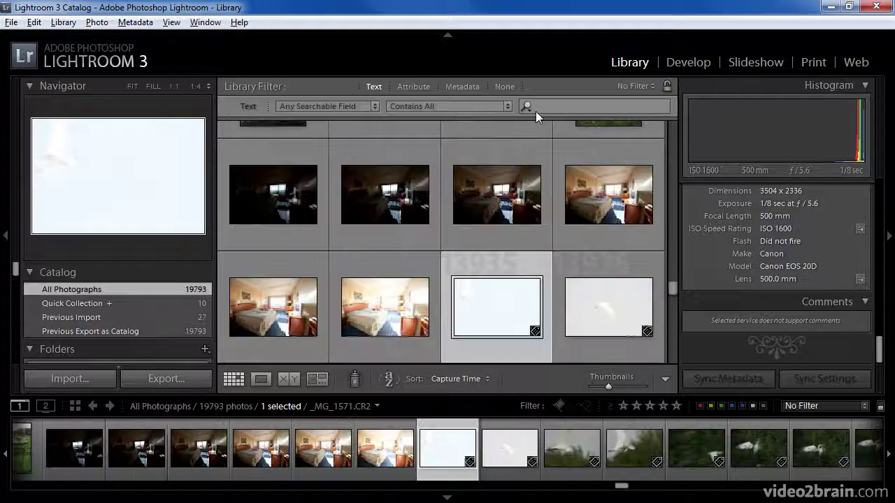
Switch the library filter to Metadata and remove the Date column.
left_click(455, 86)
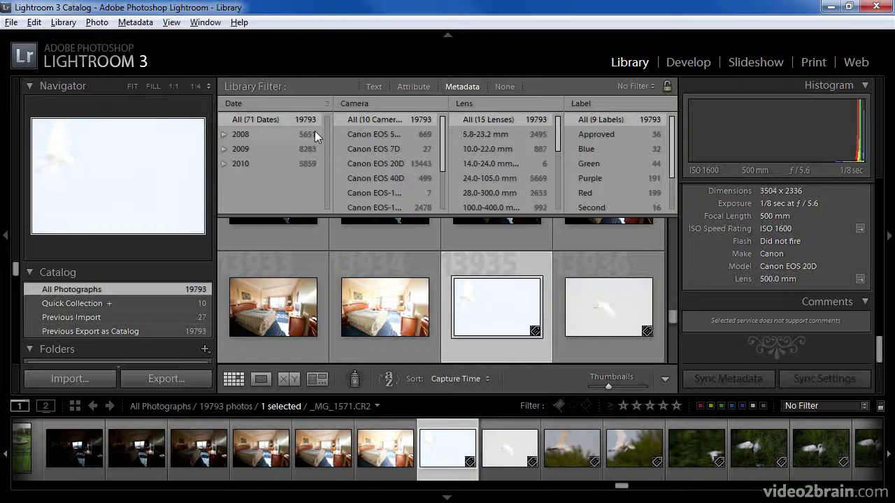
left_click(326, 104)
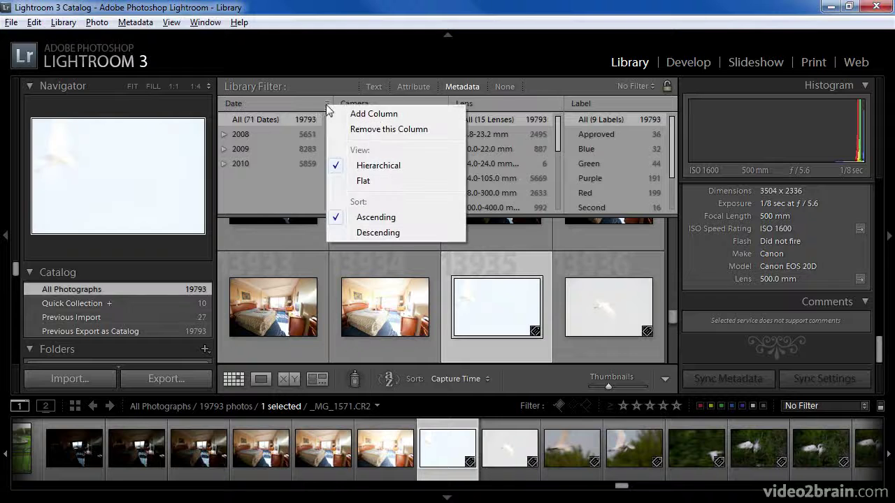
left_click(355, 129)
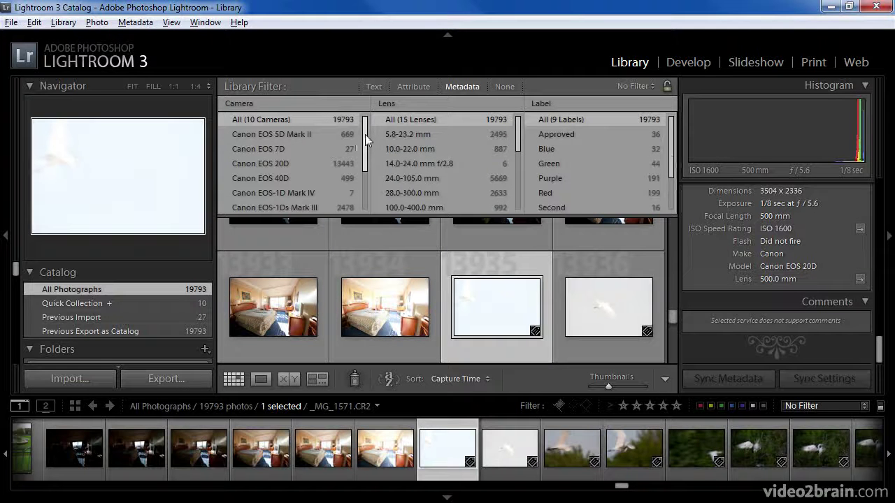
Filter by camera Canon EOS-1Ds Mark III, lens EF300mm f/2.8L IS USM and label Red, and select the leopard photo with the black background.
left_click_drag(365, 134, 367, 148)
scroll(366, 149, "up", 2)
left_click(312, 207)
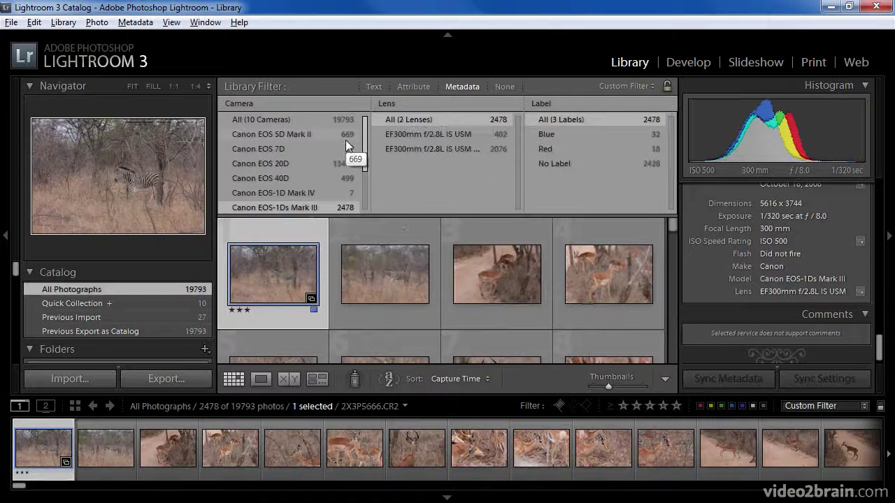
left_click(423, 135)
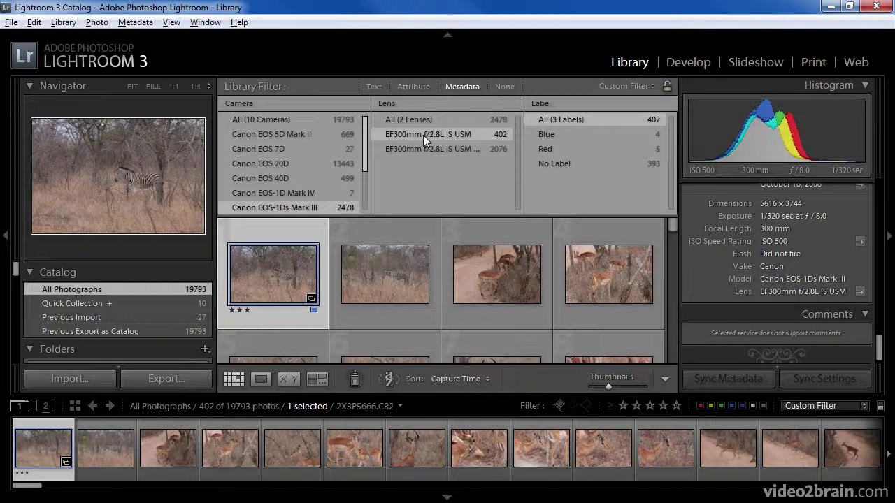
left_click(546, 149)
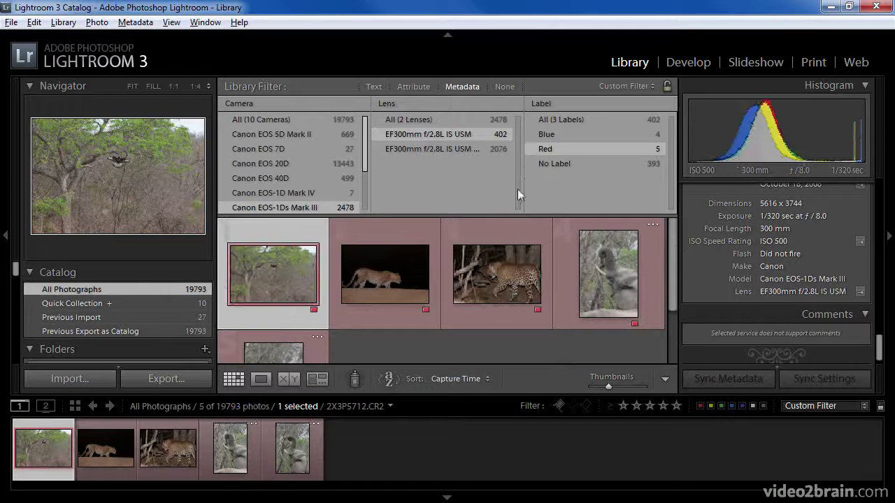
left_click(409, 269)
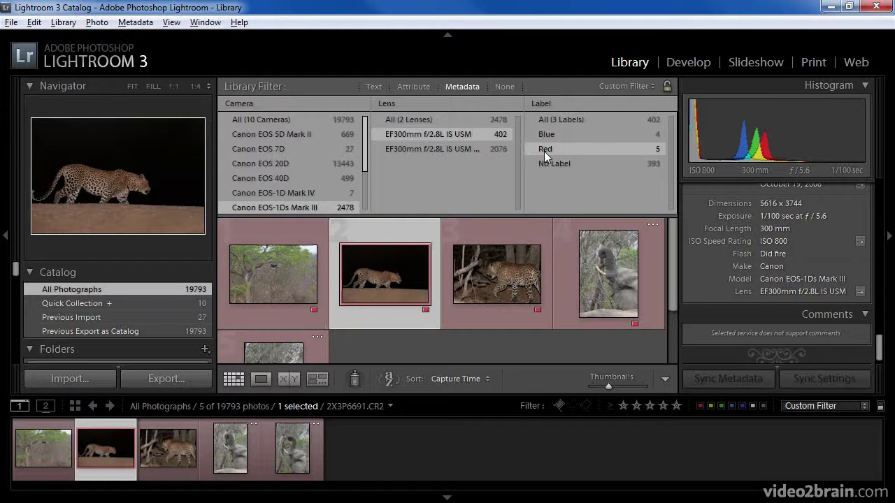
Replace the Label column of the Metadata filter with a Shutter Speed column.
left_click(672, 105)
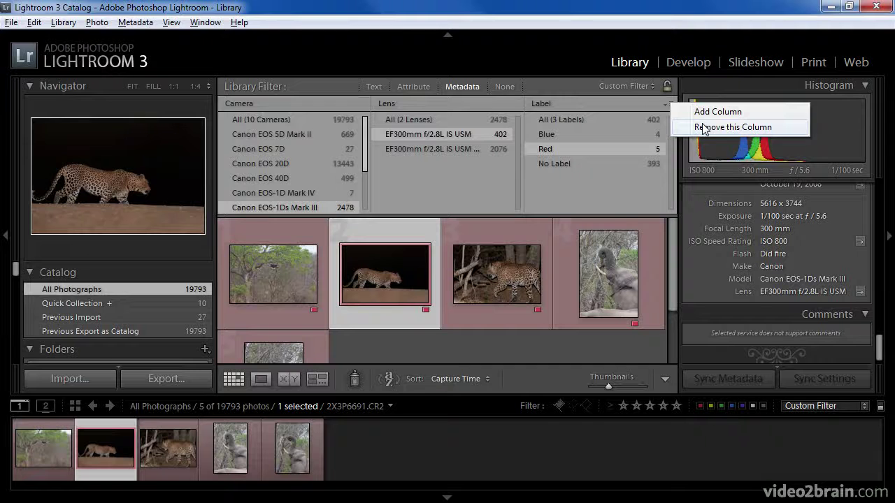
left_click(626, 192)
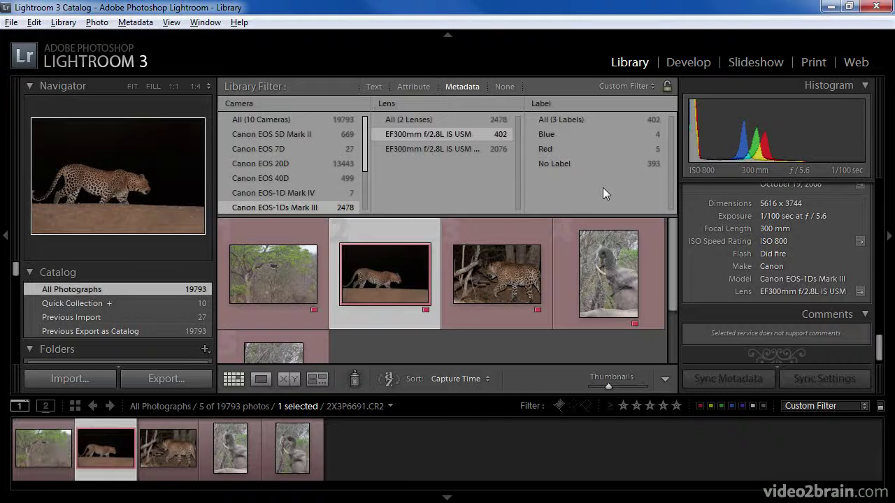
left_click(553, 104)
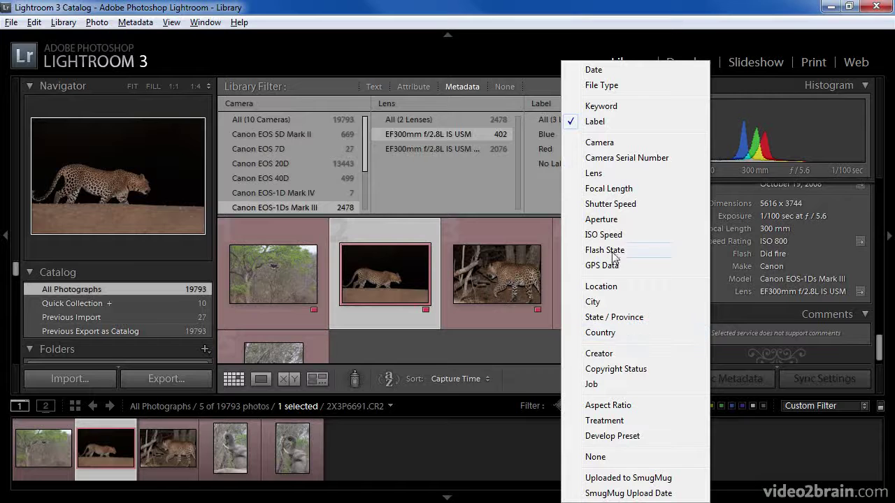
left_click(613, 205)
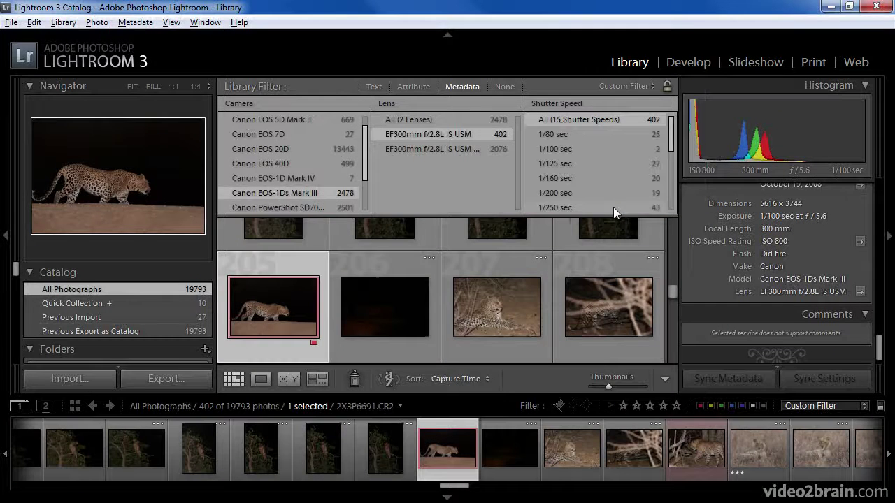
left_click(574, 105)
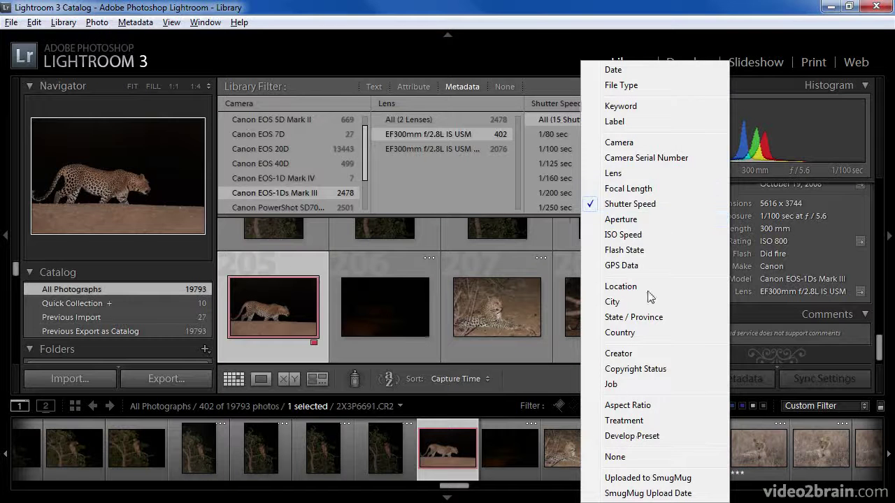
left_click(556, 102)
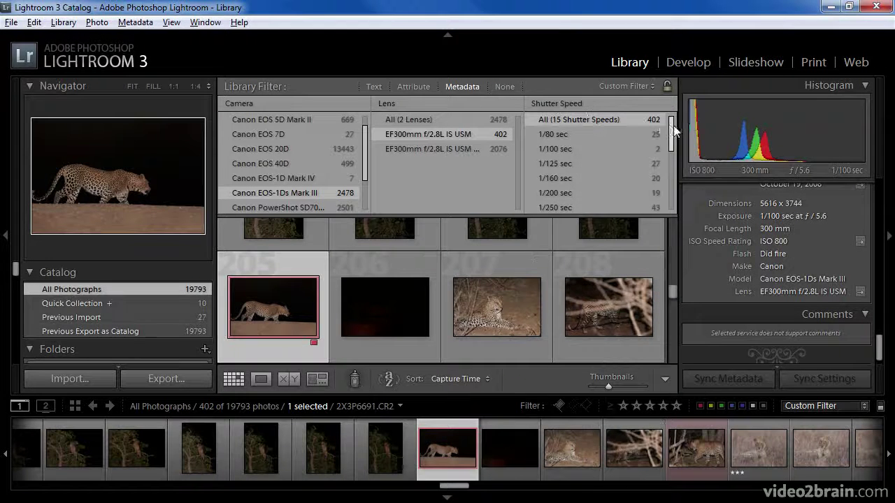
Filter the Canon EOS-1Ds Mark III photos by shutter speed 1/500 sec and browse the matches to the end.
left_click_drag(671, 134, 673, 163)
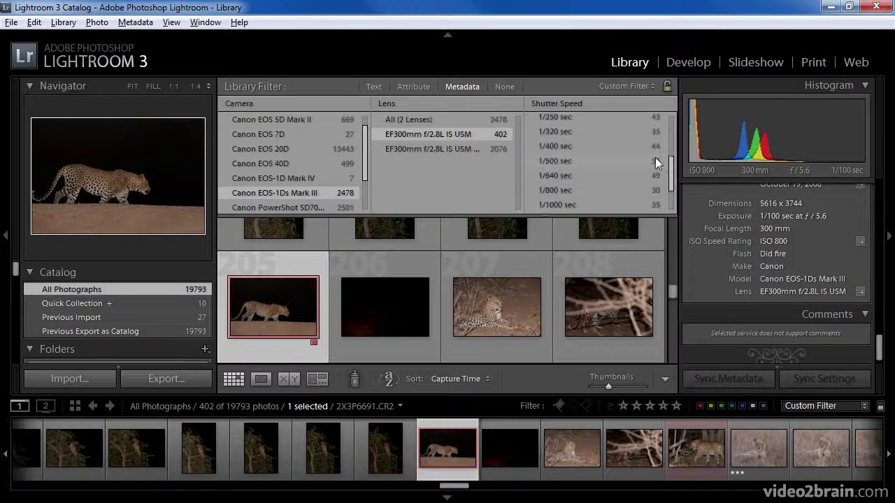
left_click(596, 162)
left_click_drag(673, 225, 669, 356)
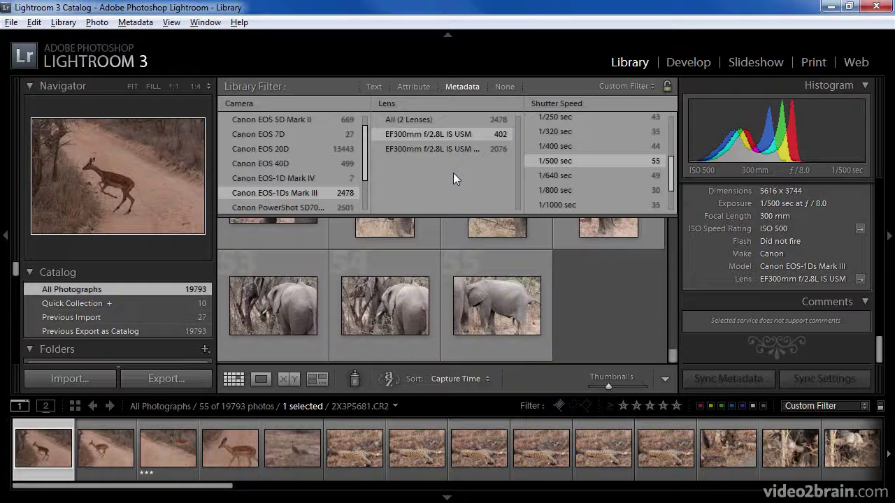
Filter the catalog by camera Canon EOS 20D and shutter speed 30.0 sec, with all lenses included.
left_click(274, 149)
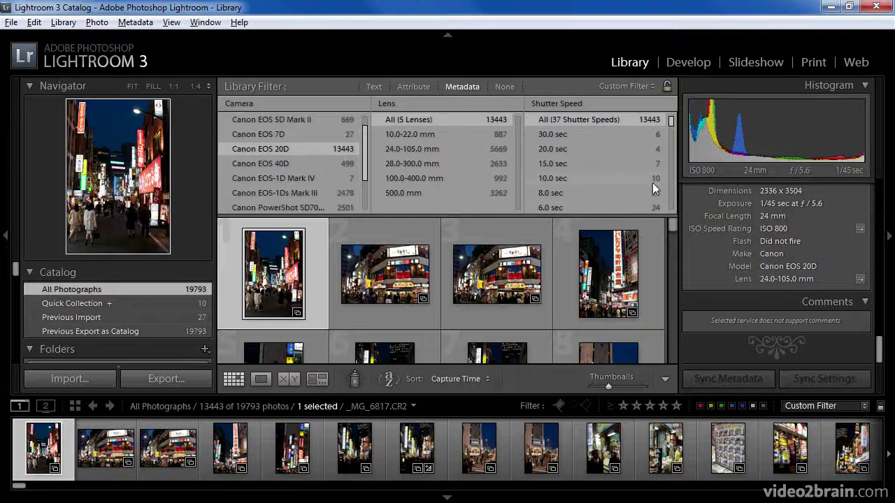
left_click(563, 134)
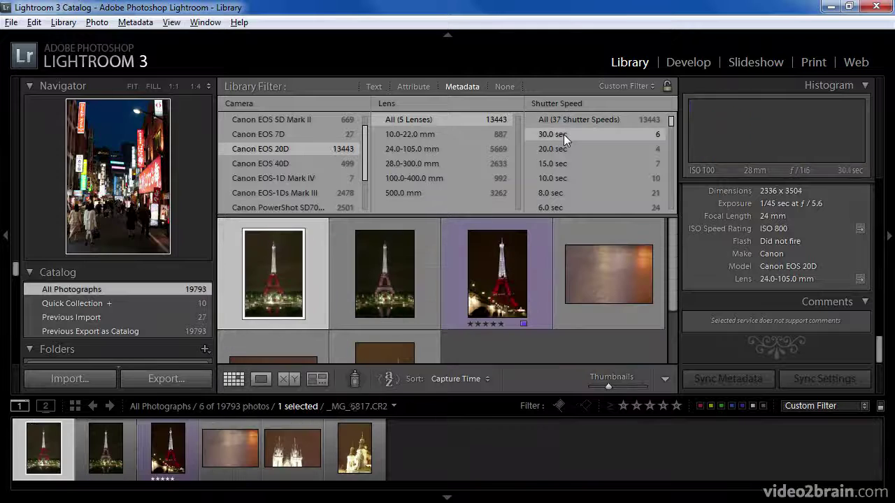